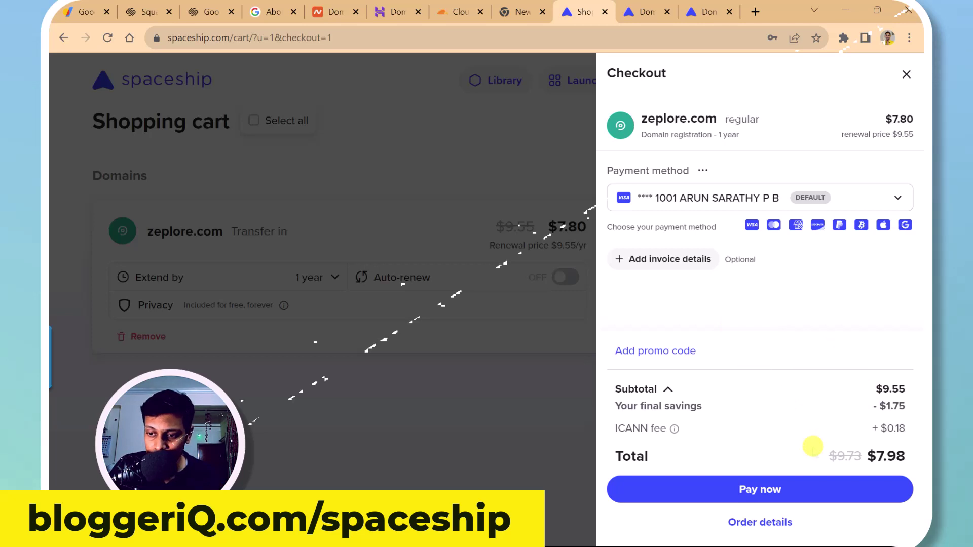
Step: Open the full order details and examine the zeplore.com transfer's payment, extension, privacy and domain contact information
click(764, 524)
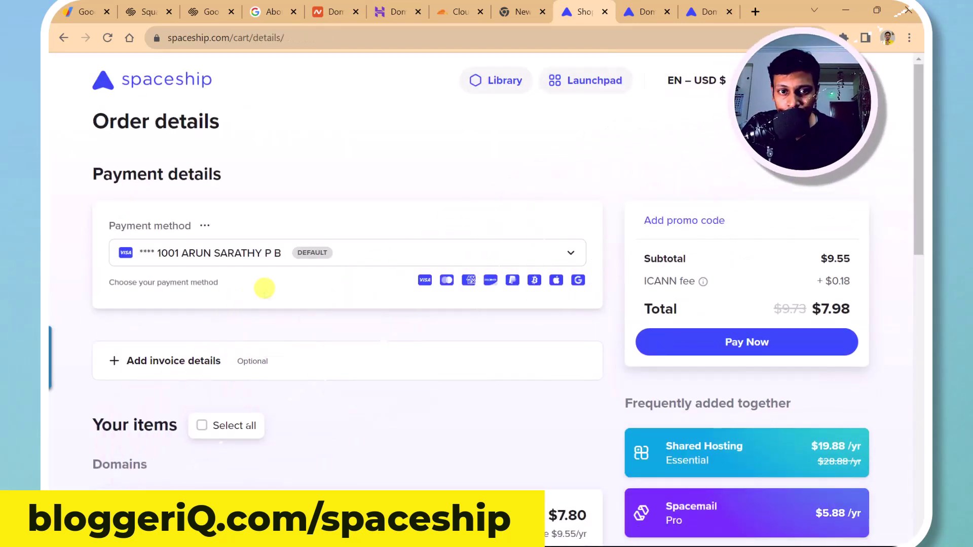
scroll(336, 263, down, 1)
scroll(260, 360, down, 1)
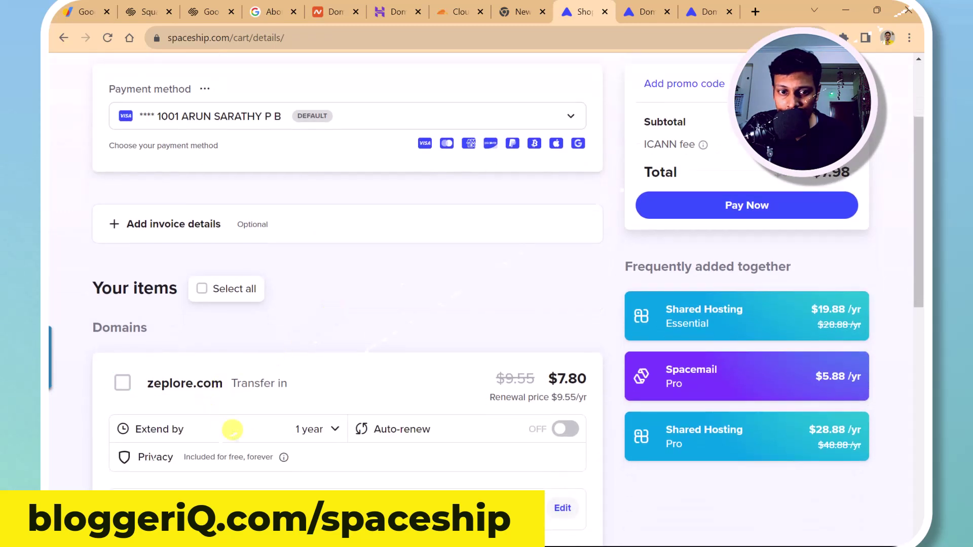
scroll(390, 380, down, 1)
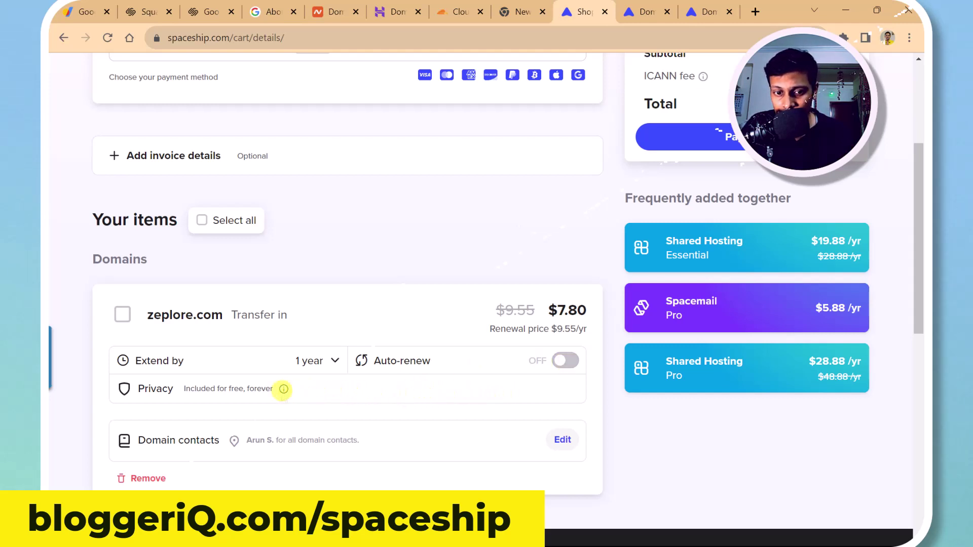
mouse_move(284, 389)
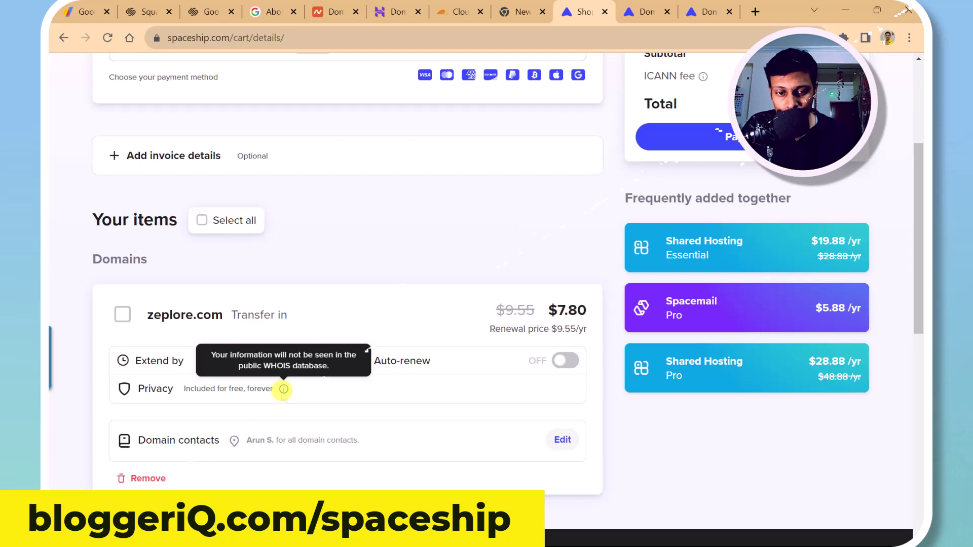
scroll(760, 406, up, 1)
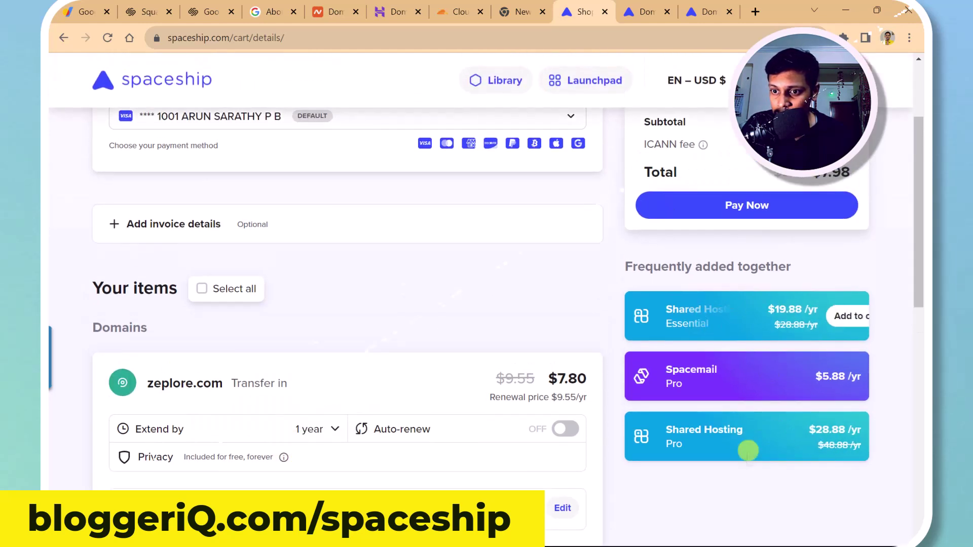
scroll(731, 413, up, 2)
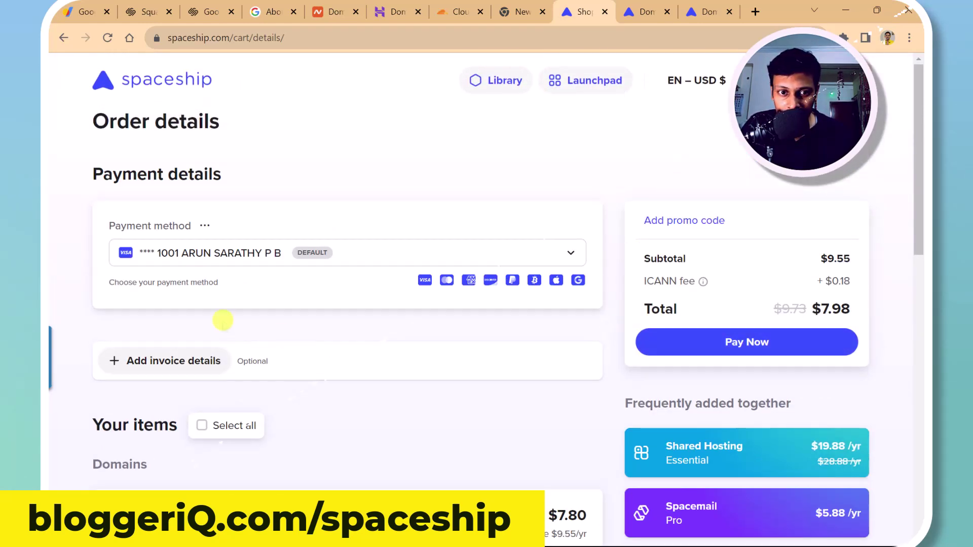
scroll(373, 306, down, 4)
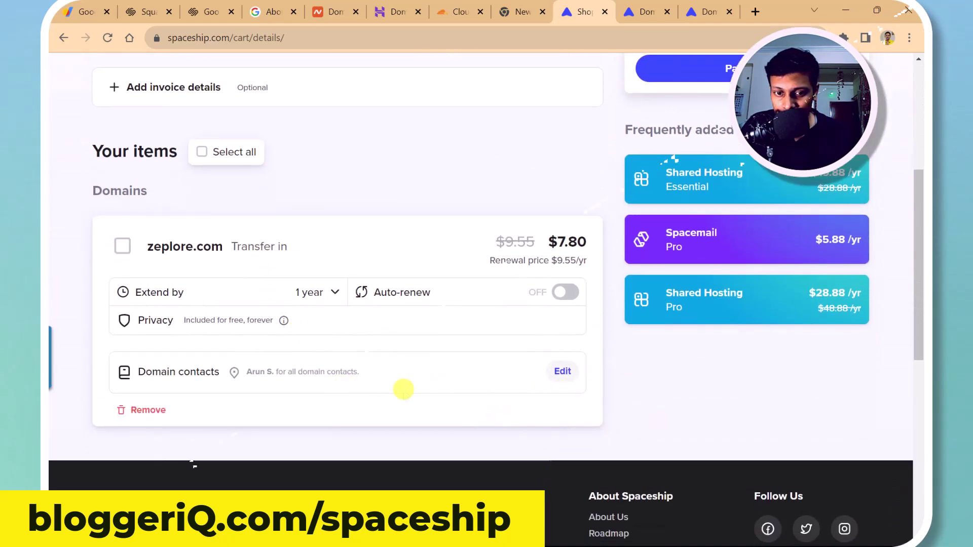
scroll(404, 390, up, 4)
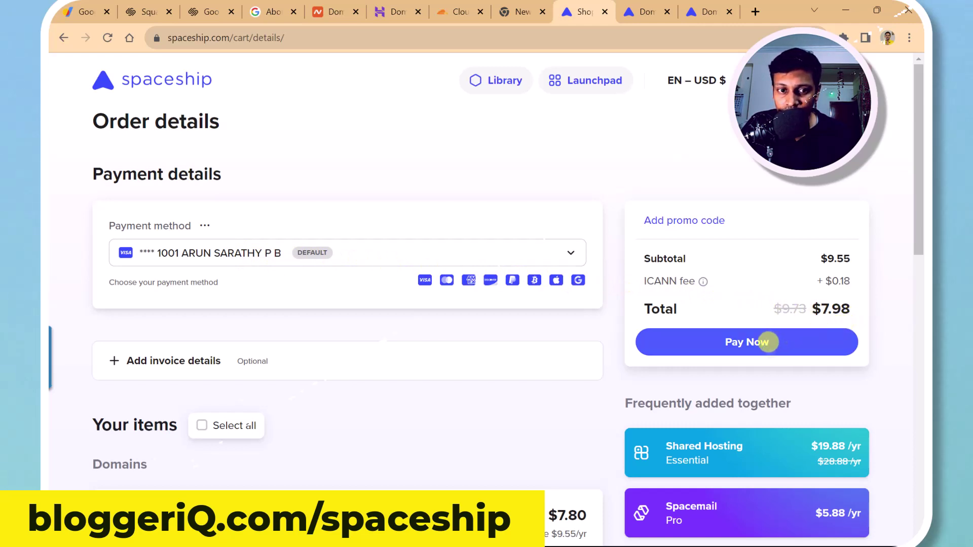
Step: Pay for the zeplore.com transfer order, expand the purchased item's details and open the domain's management page
click(780, 344)
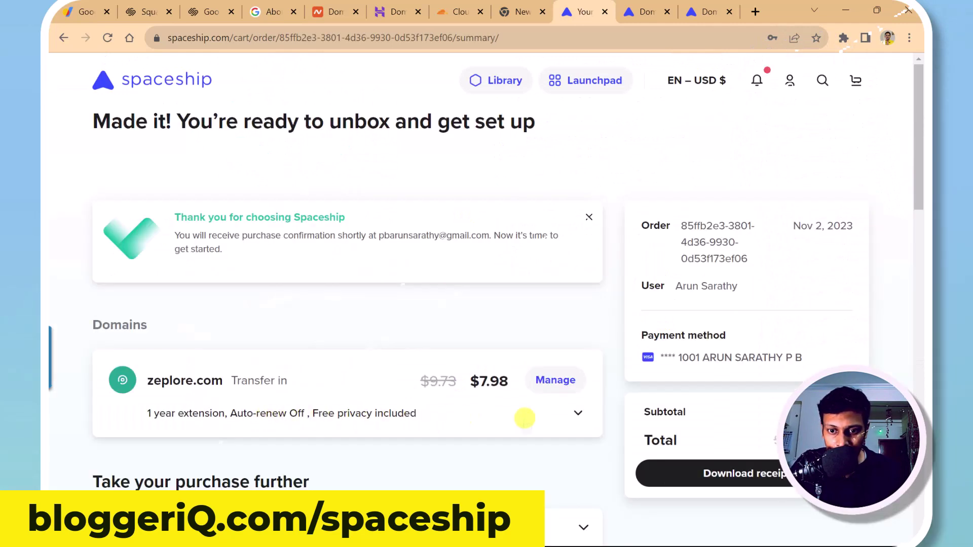
click(522, 418)
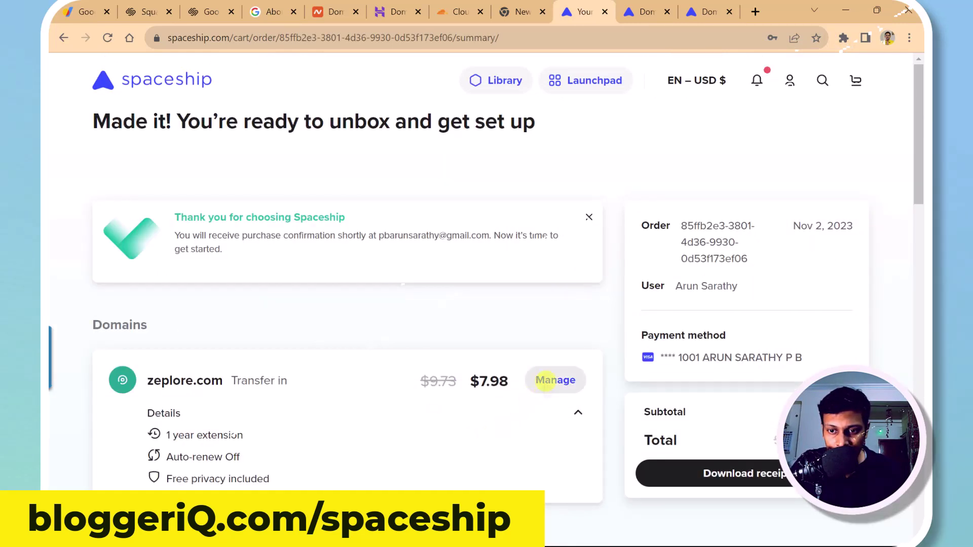
click(558, 380)
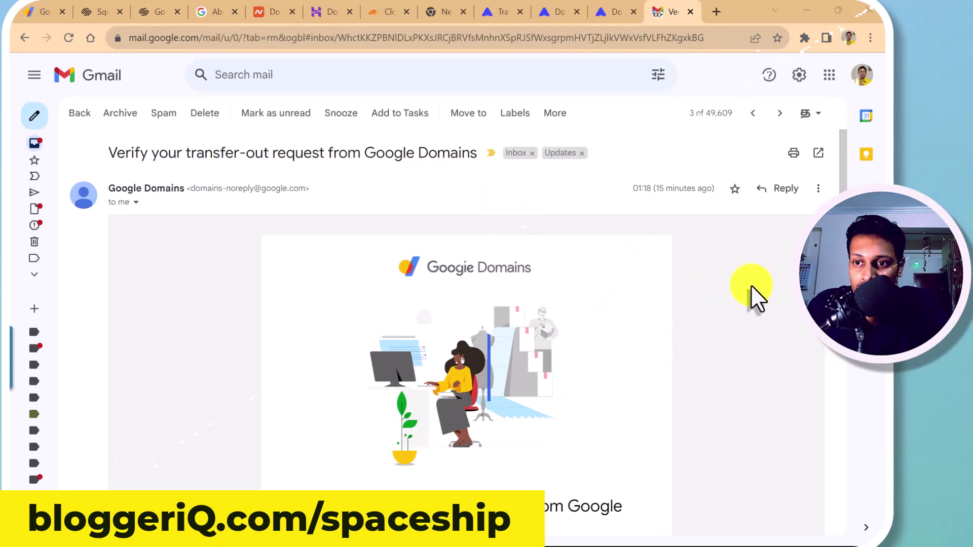
Step: Read the transfer-out verification email from Google Domains in Gmail and approve the transfer of zeplore.com
scroll(652, 314, down, 7)
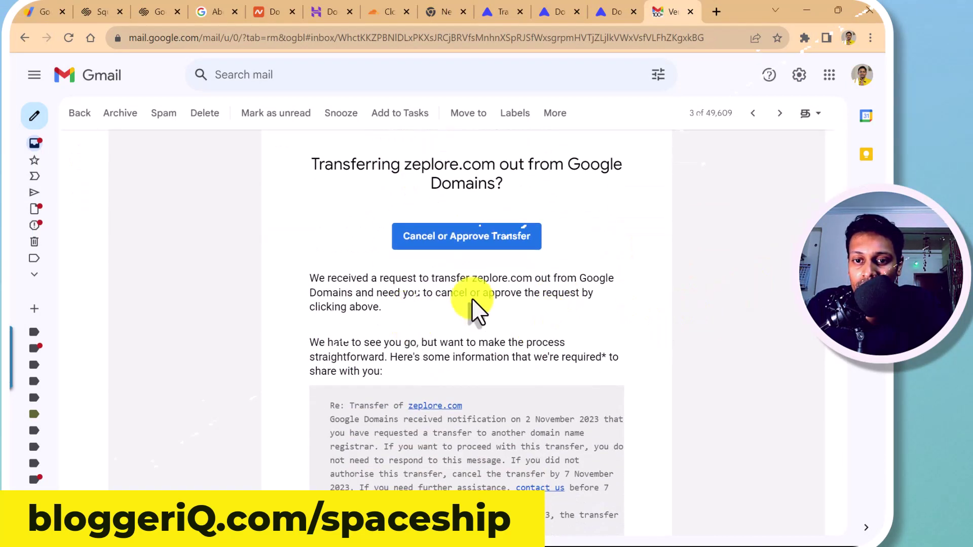
scroll(689, 295, down, 7)
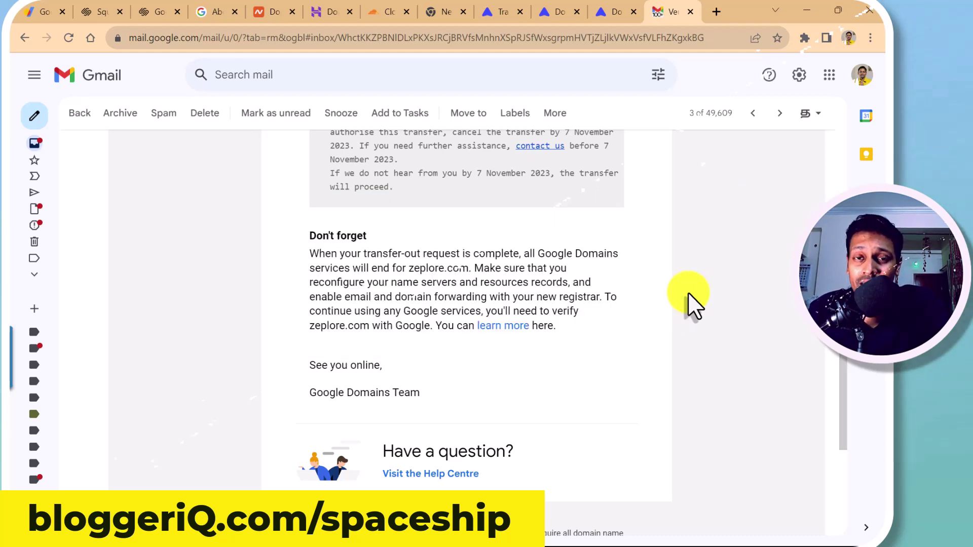
triple_click(355, 267)
click(394, 304)
scroll(508, 268, up, 8)
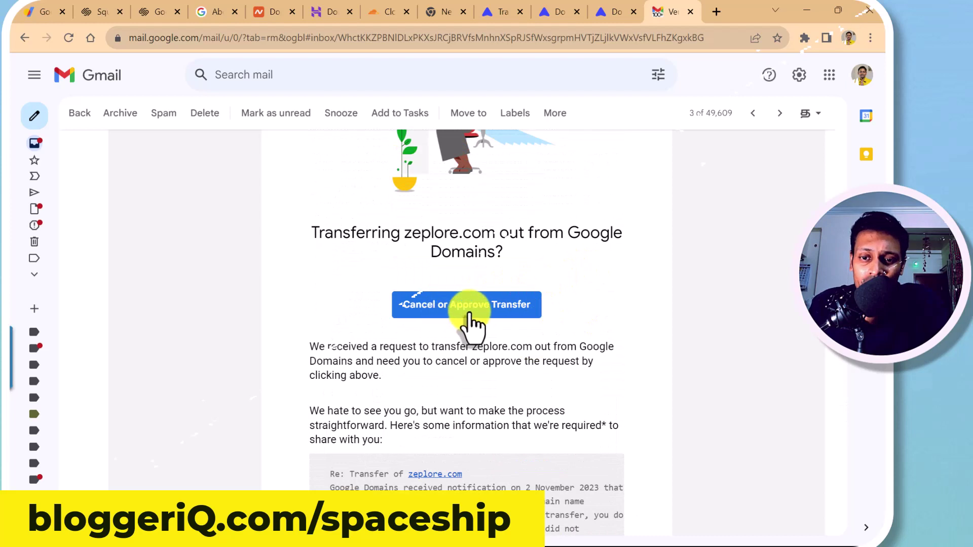
click(472, 312)
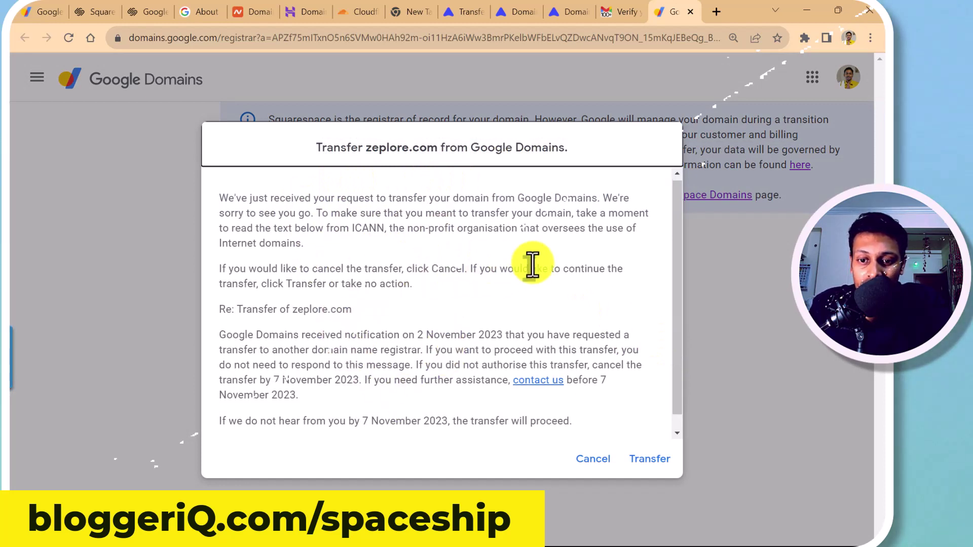
scroll(537, 263, down, 1)
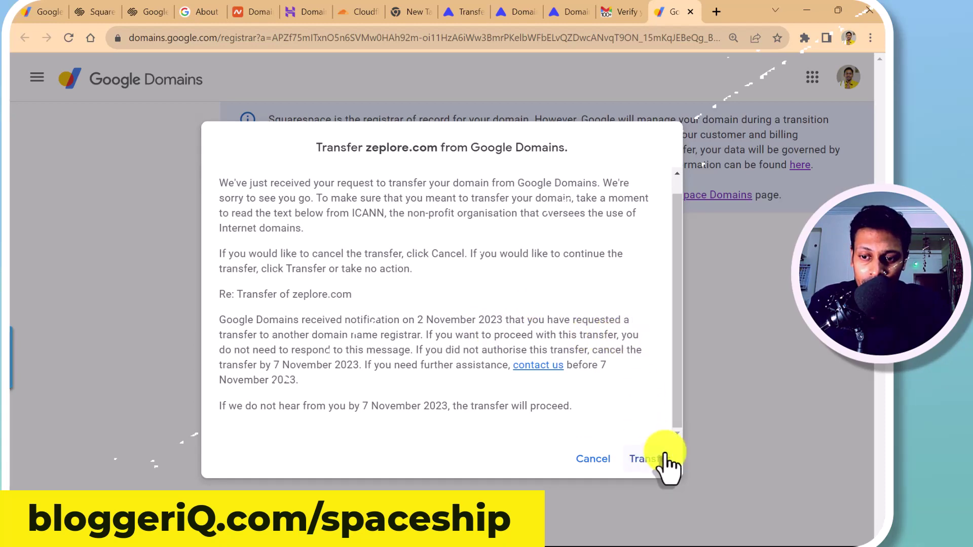
click(712, 359)
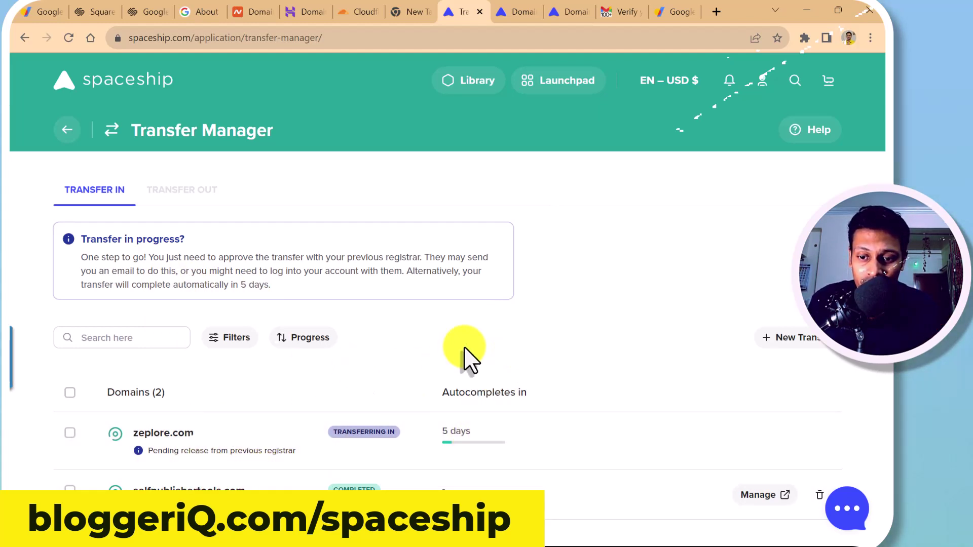
Step: Open the Domain List from the Launchpad and view the management options for selfpublishertools.com
click(530, 85)
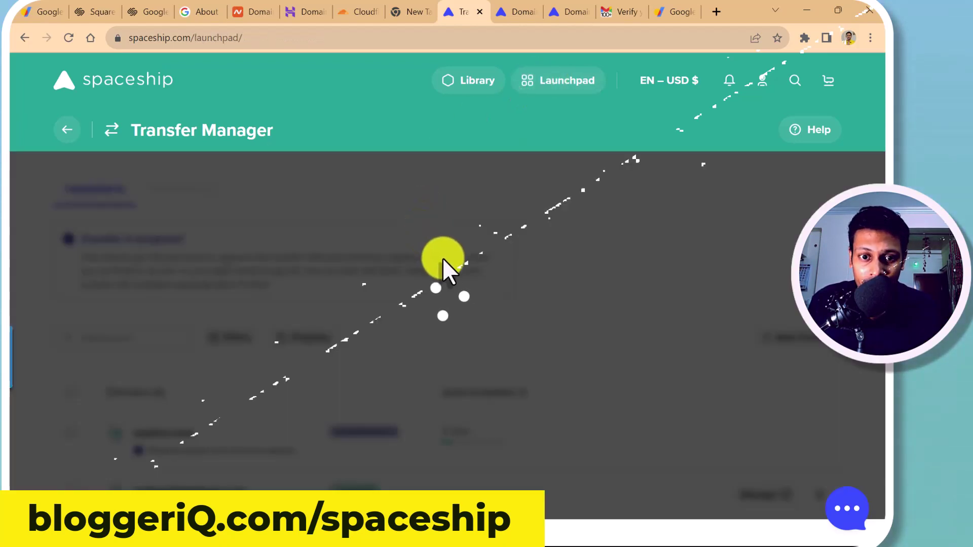
scroll(406, 268, down, 10)
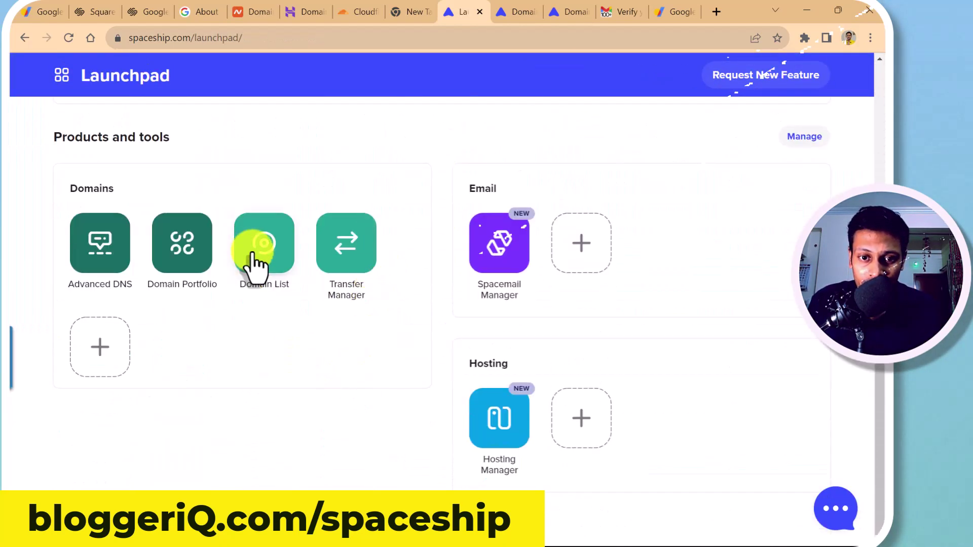
click(270, 247)
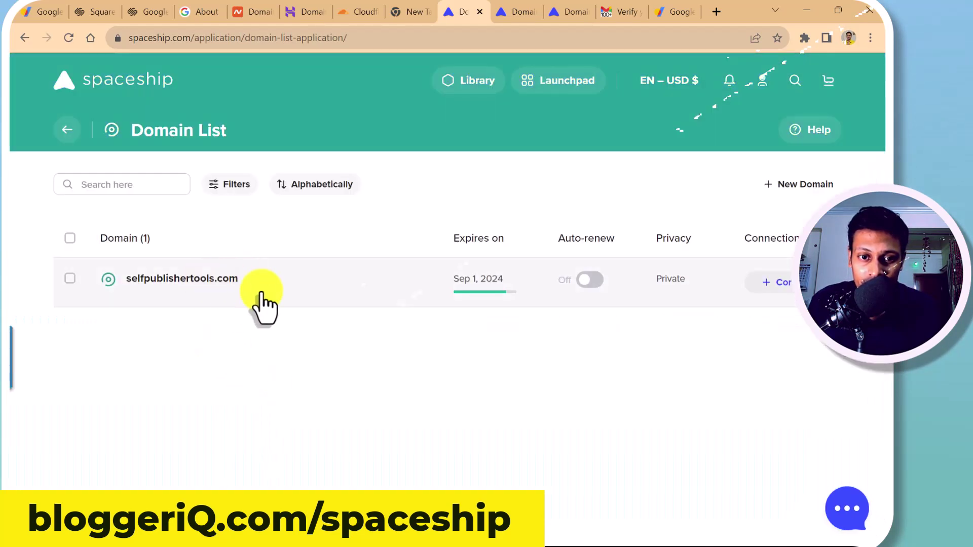
click(266, 295)
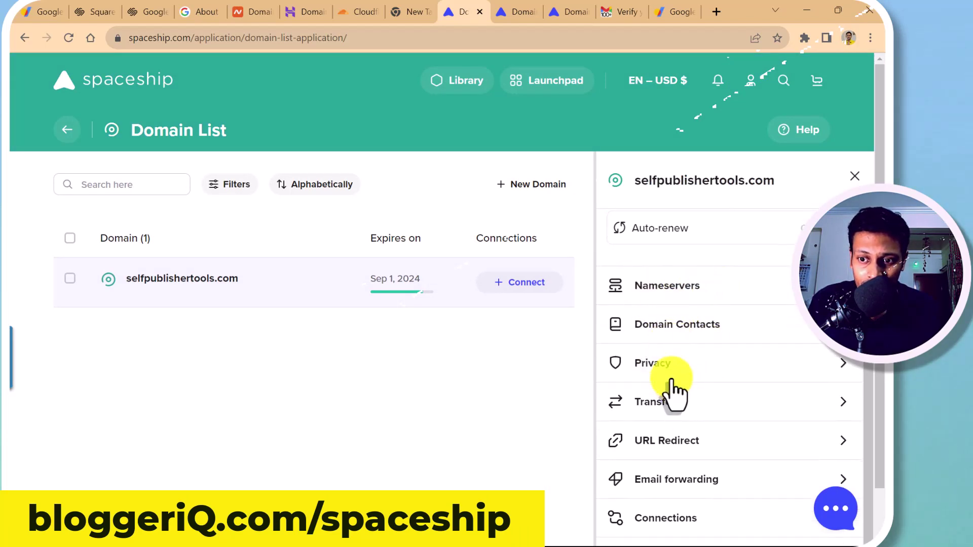
scroll(664, 502, down, 1)
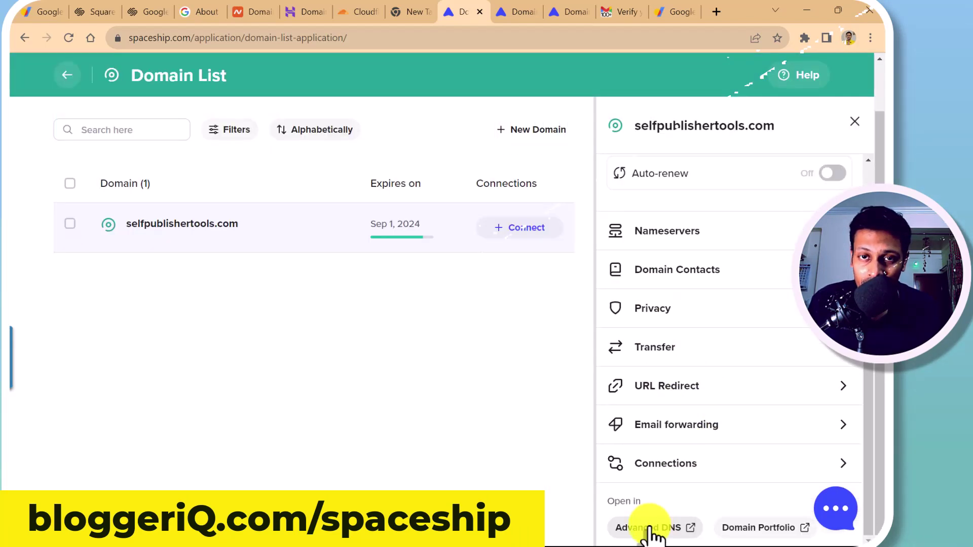
Step: Open Advanced DNS for selfpublishertools.com, acknowledge the DNS editing warning, and examine its nameservers and inactive records section
click(651, 527)
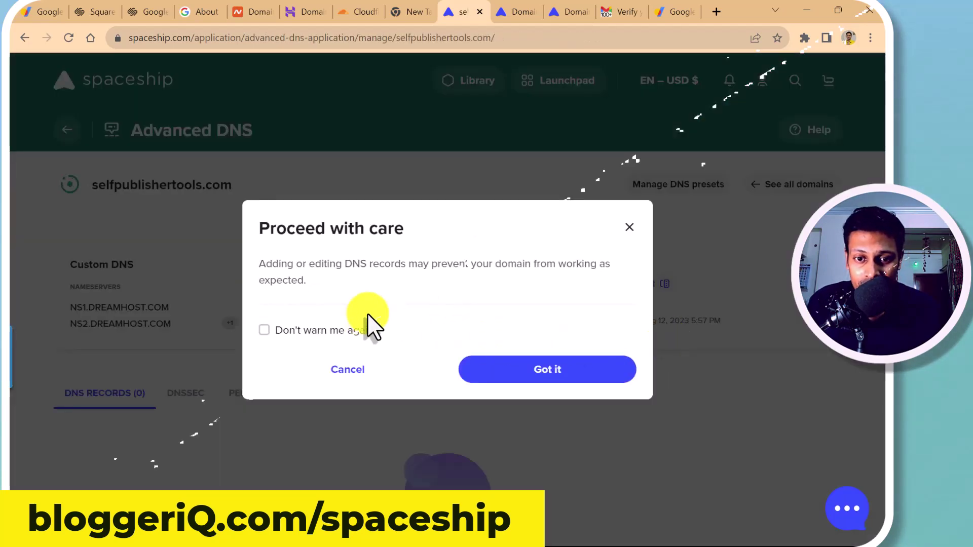
click(543, 375)
scroll(355, 311, down, 1)
scroll(385, 310, down, 2)
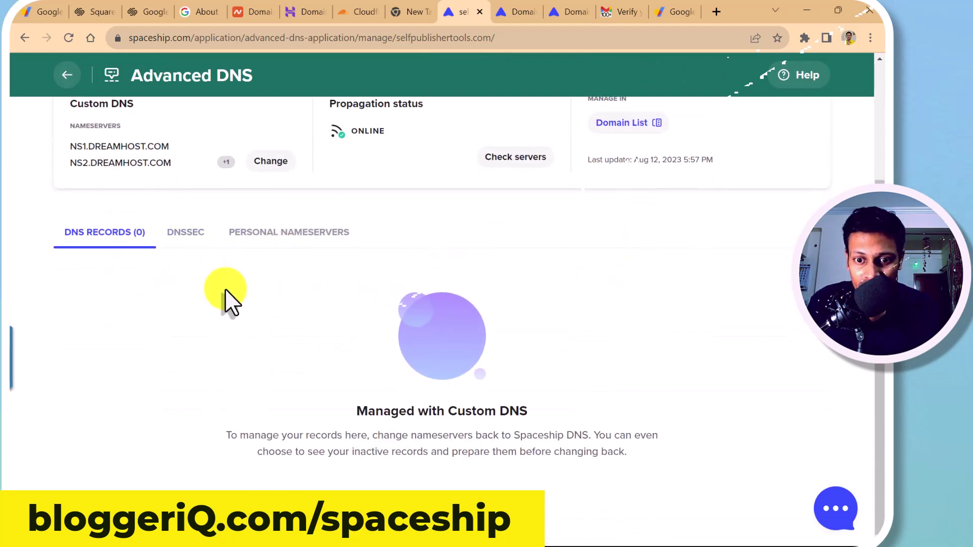
scroll(576, 380, down, 5)
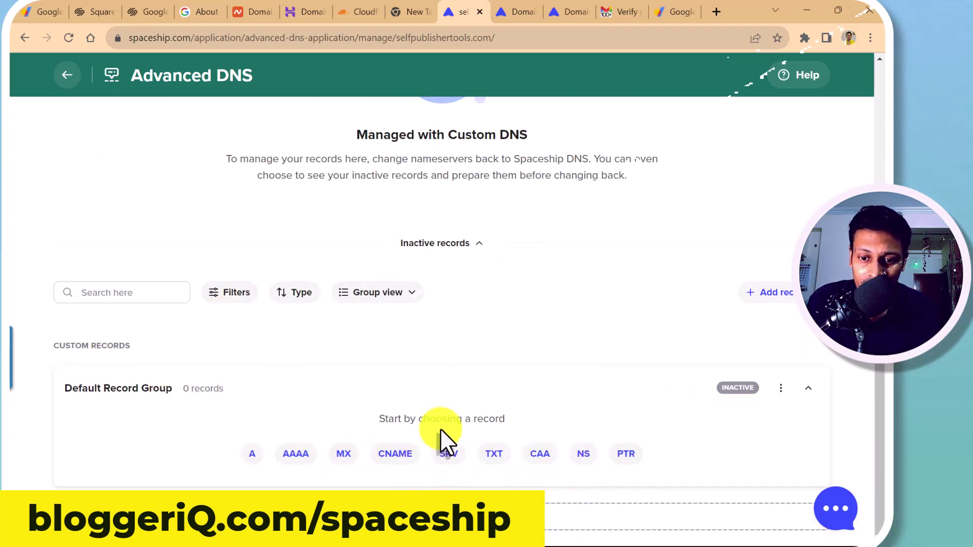
scroll(413, 320, up, 2)
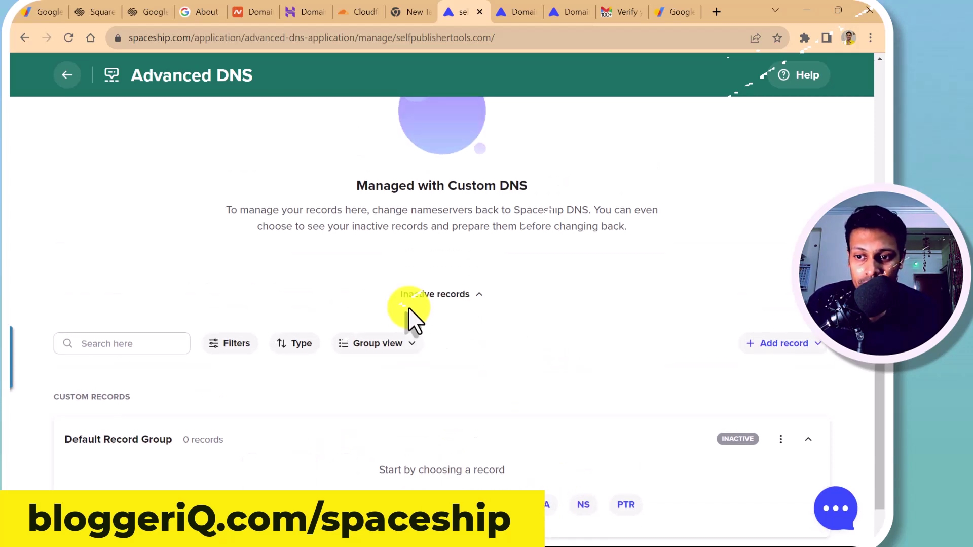
Step: Close a surplus tab and check zeplore.com's transfer status in Transfer Manager and its expiry date in Domain List
key(ctrl+w)
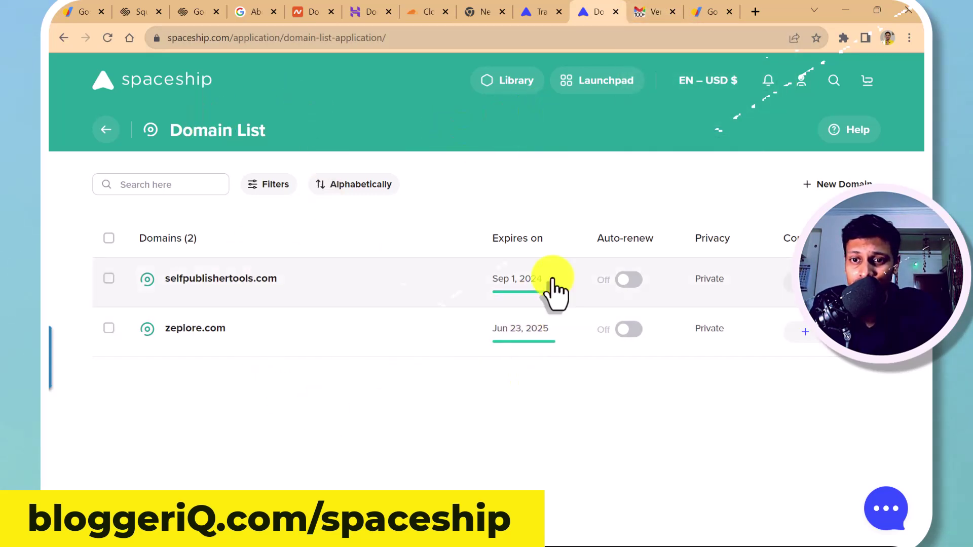
click(530, 12)
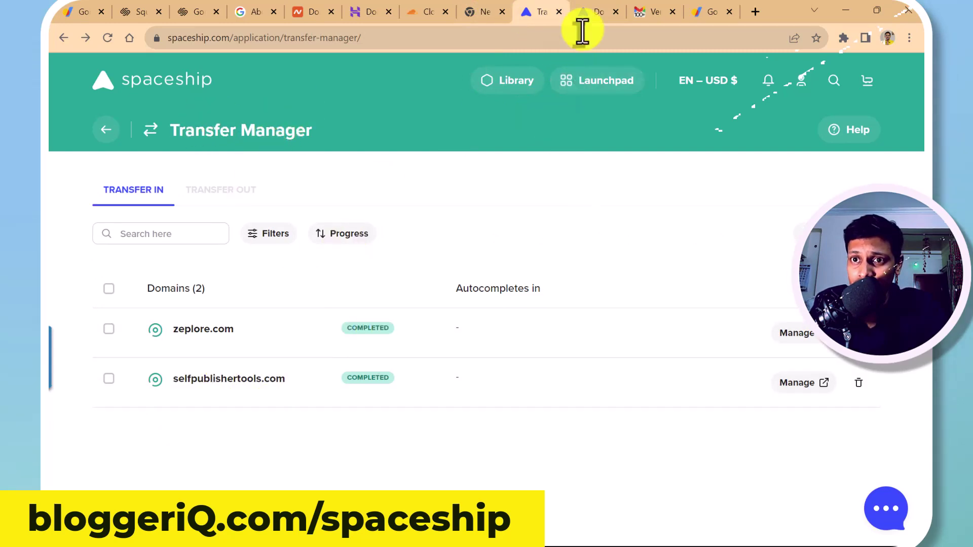
click(584, 15)
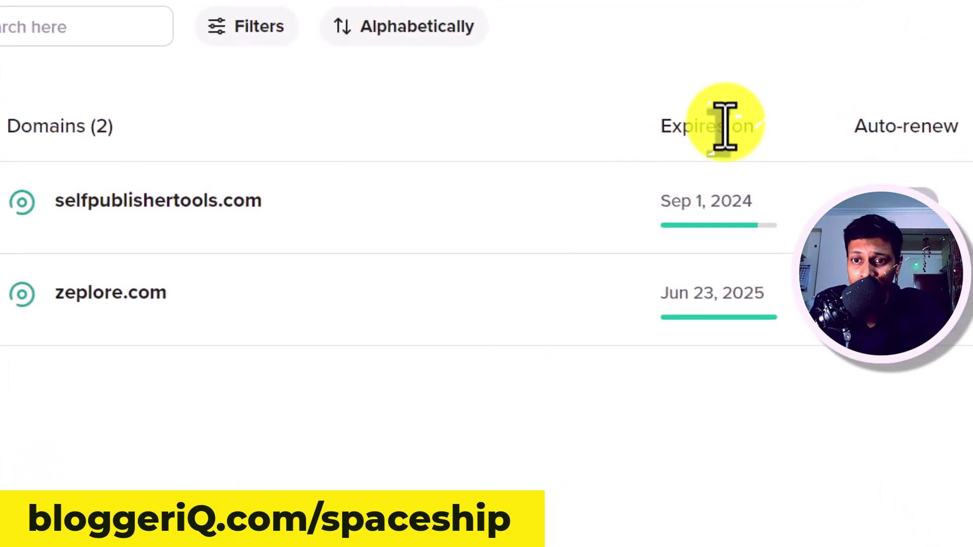